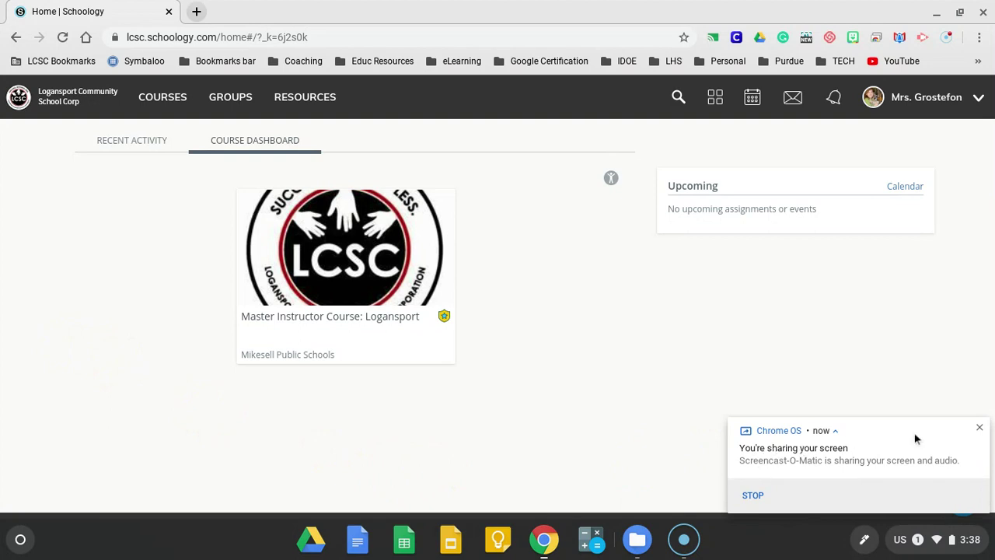
Dismiss the screen-sharing notice and minimize the Schoology Chrome window to show the desktop.
click(980, 427)
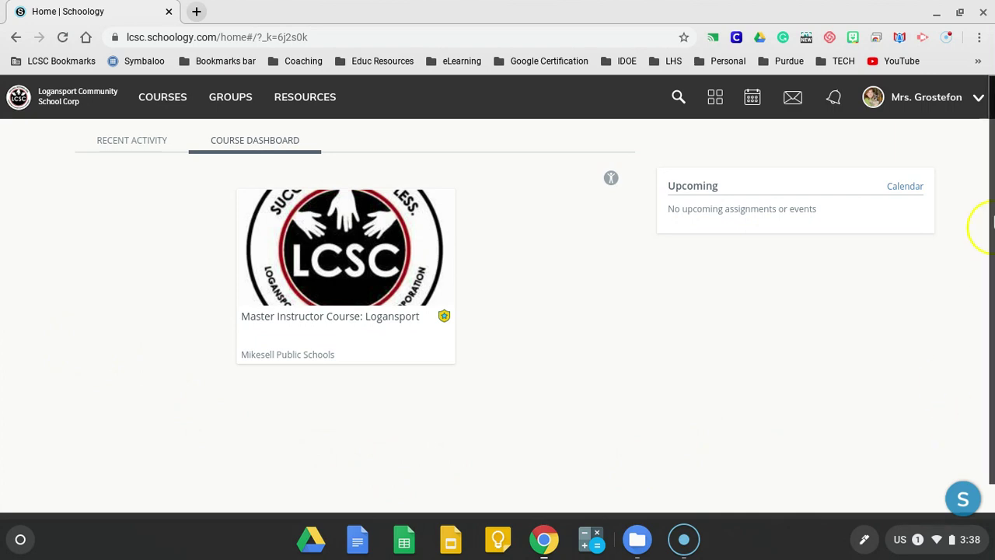
click(938, 14)
click(936, 17)
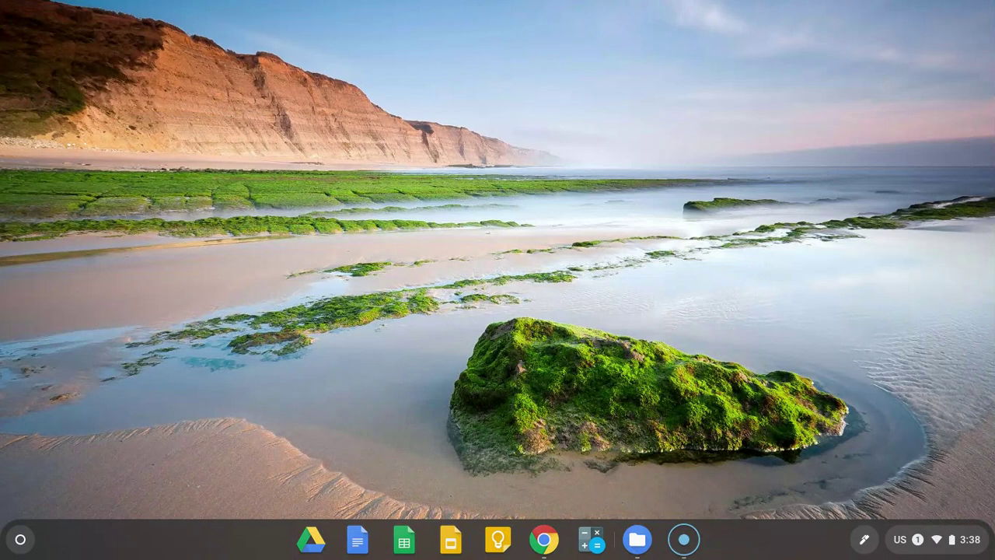
From Set wallpaper, pick the Landscapes stream-through-meadow photo, leaving Daily Refresh off.
right_click(754, 278)
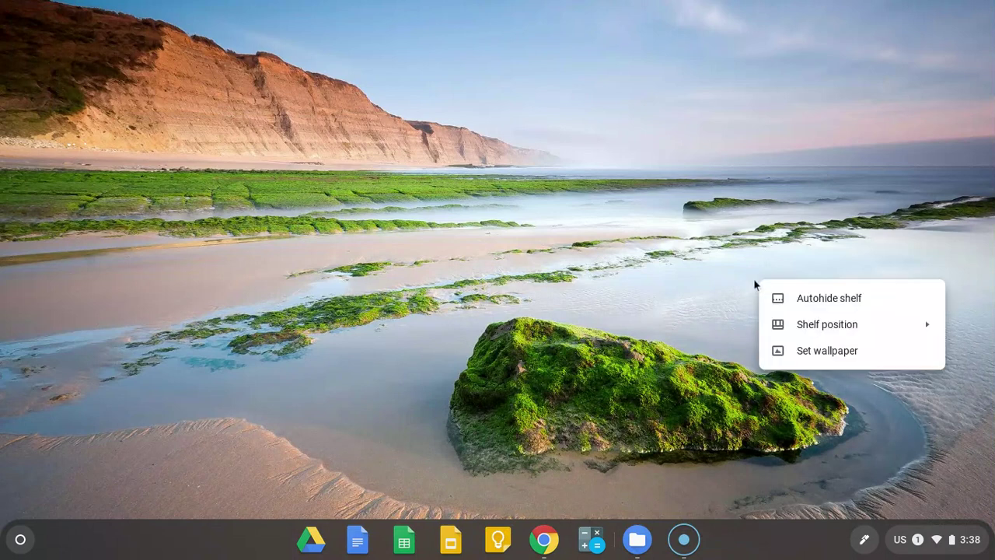
click(795, 351)
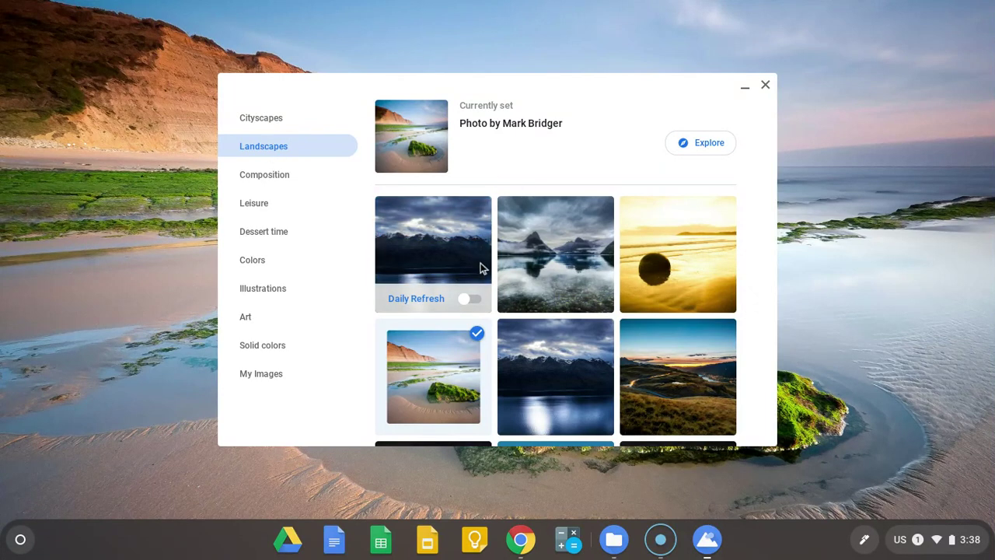
click(467, 302)
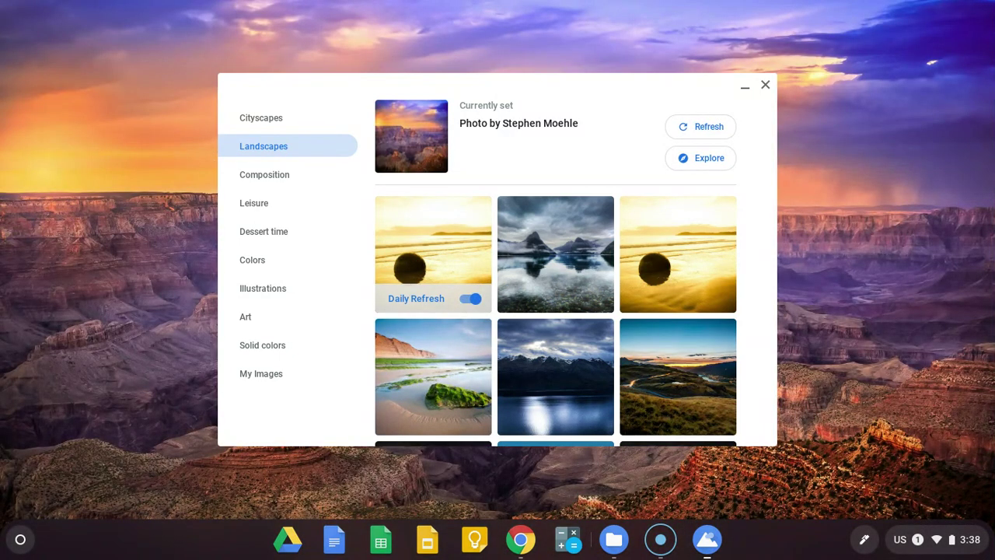
click(474, 300)
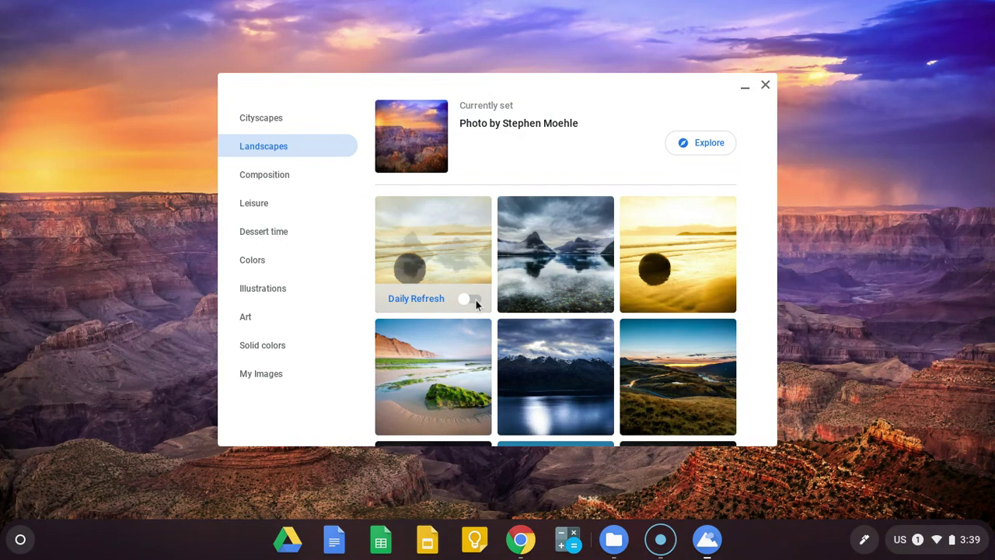
scroll(476, 301, down, 4)
scroll(477, 304, down, 2)
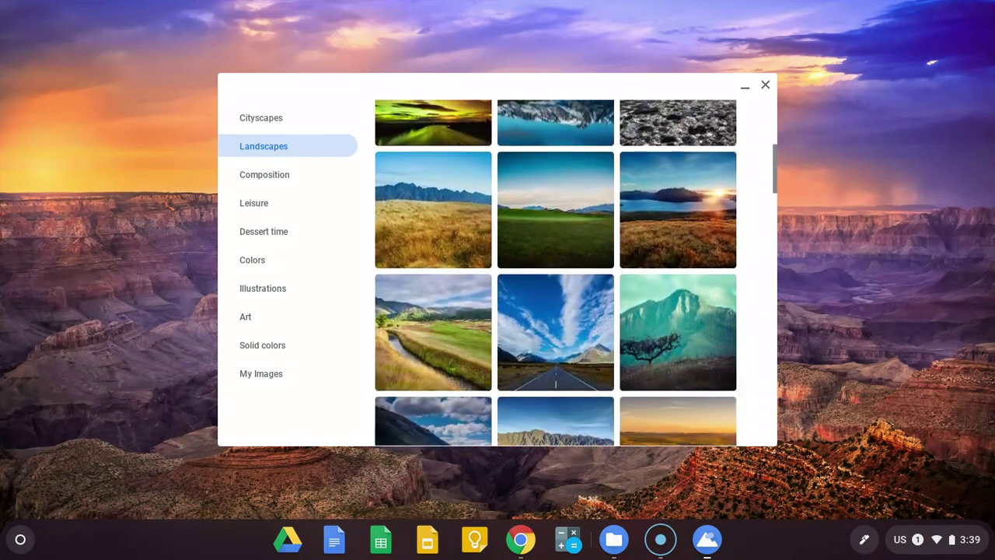
click(430, 291)
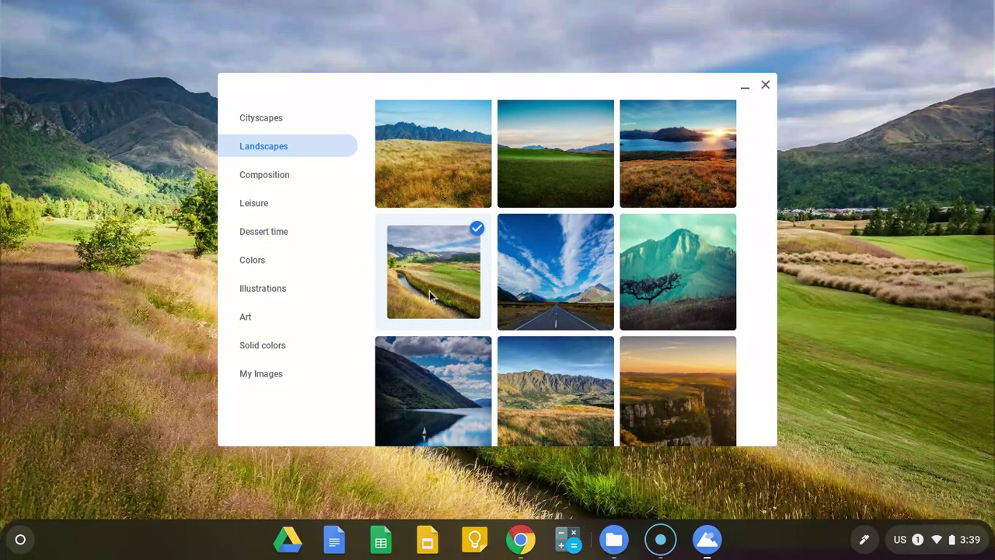
click(746, 88)
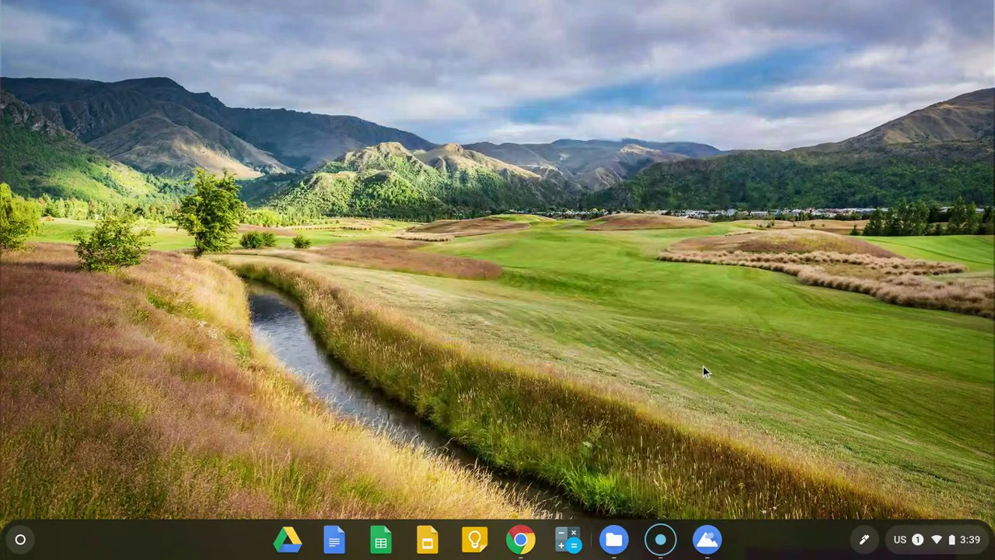
click(705, 541)
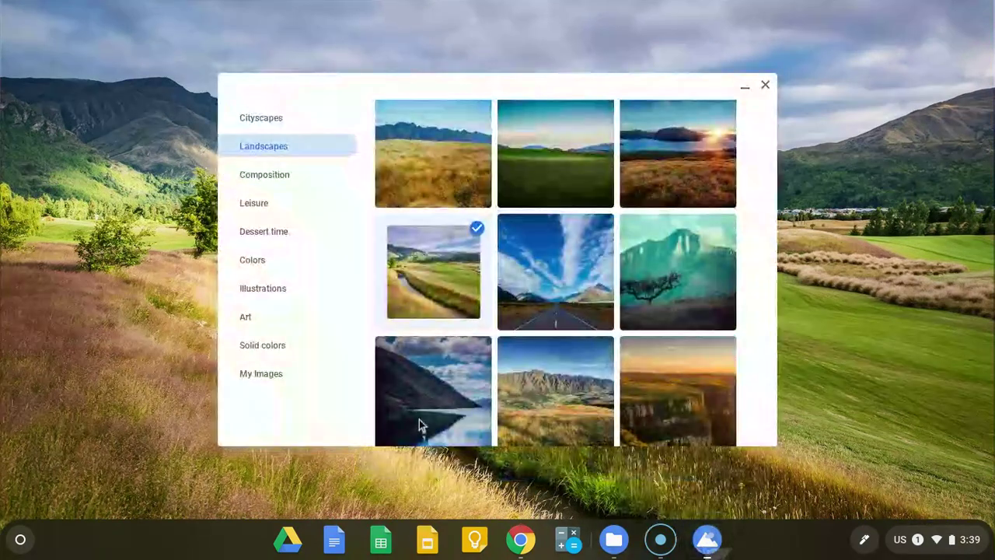
click(252, 376)
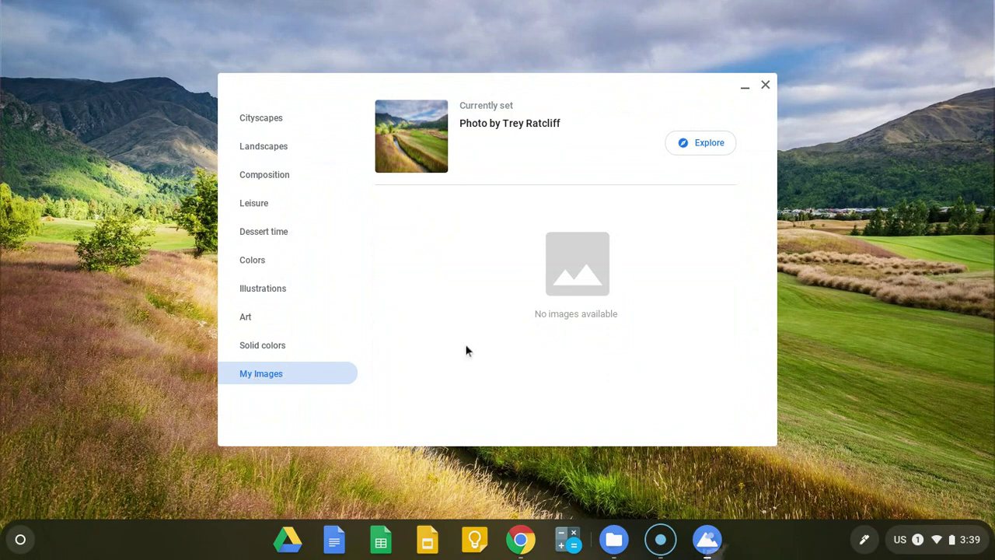
click(745, 88)
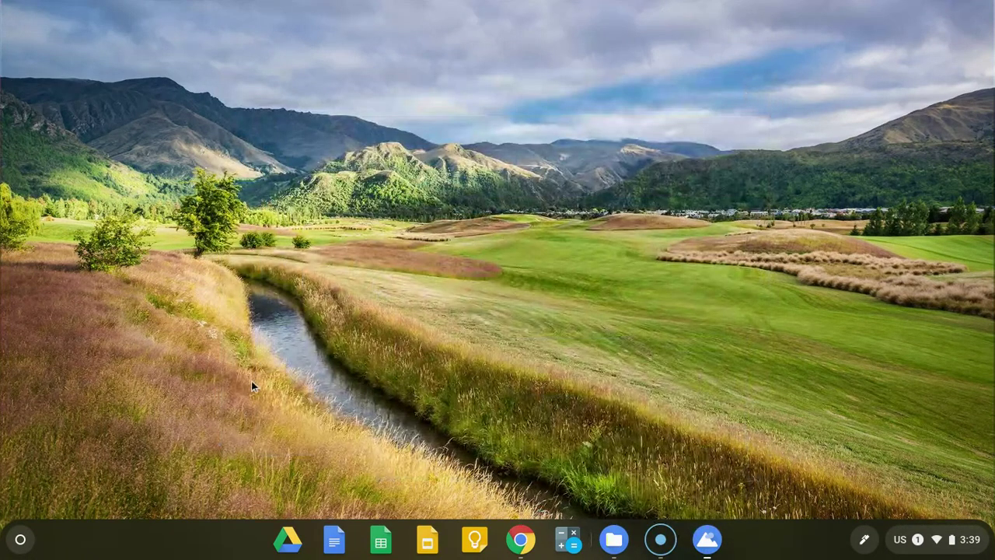
Open Google Drive in list view and go into Pictures > CJ's pics.
click(291, 549)
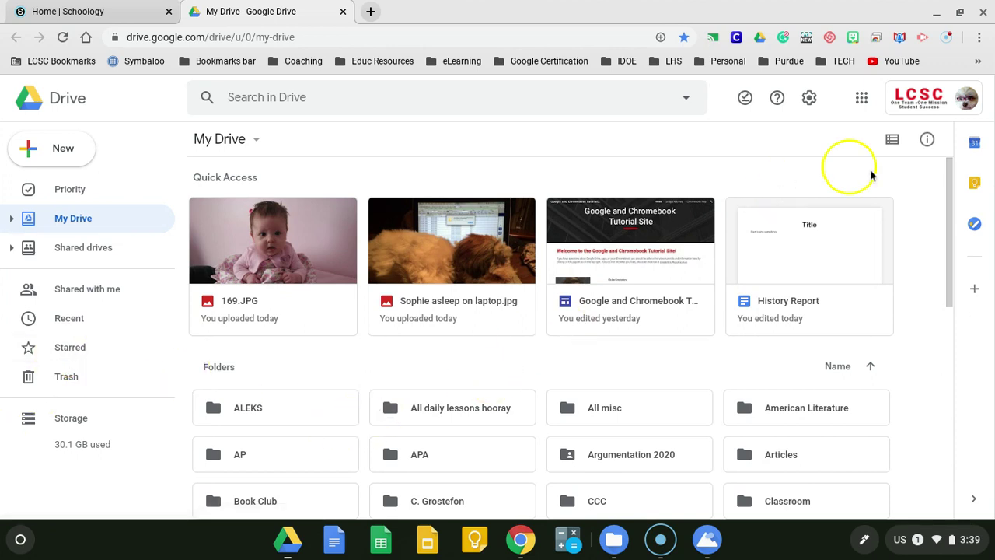
click(891, 142)
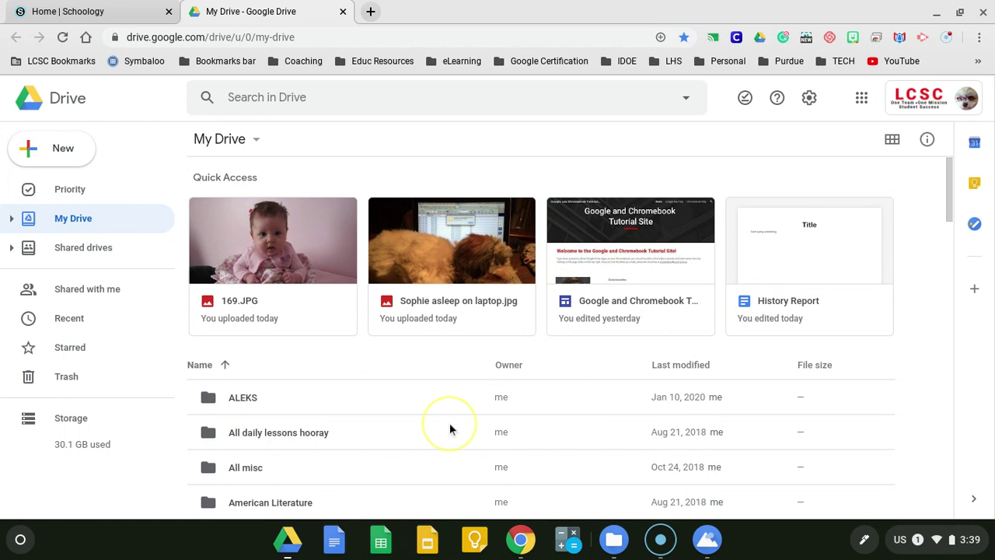
scroll(449, 427, down, 6)
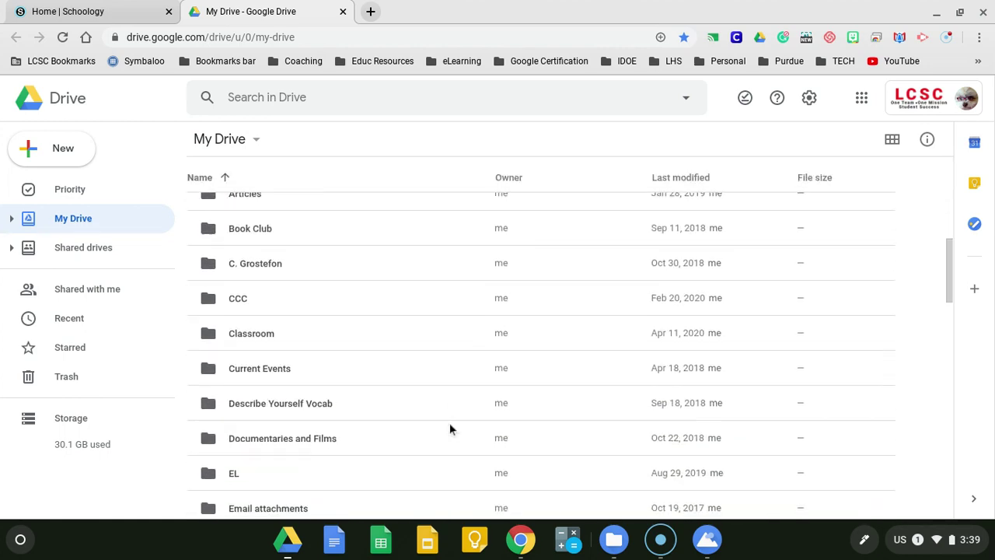
scroll(449, 427, down, 15)
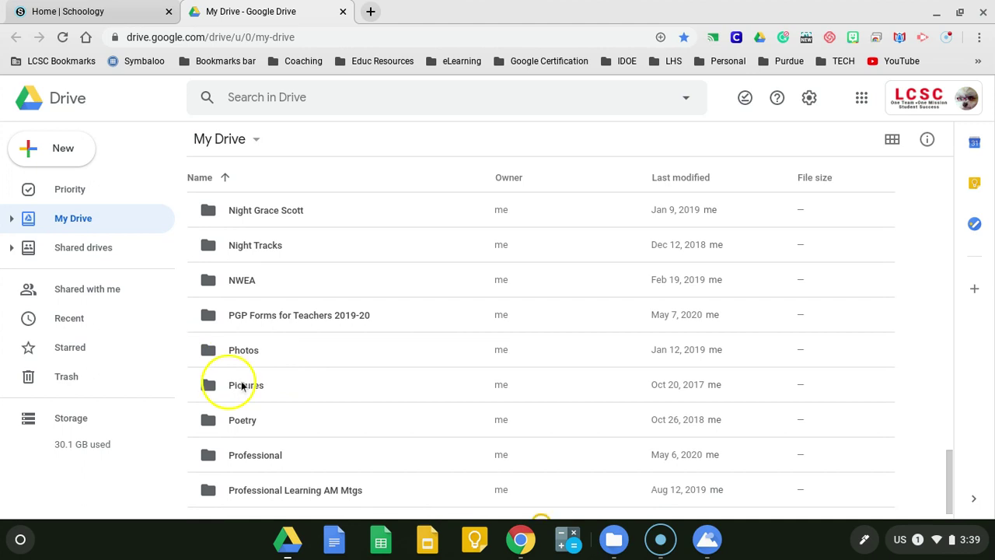
double_click(242, 386)
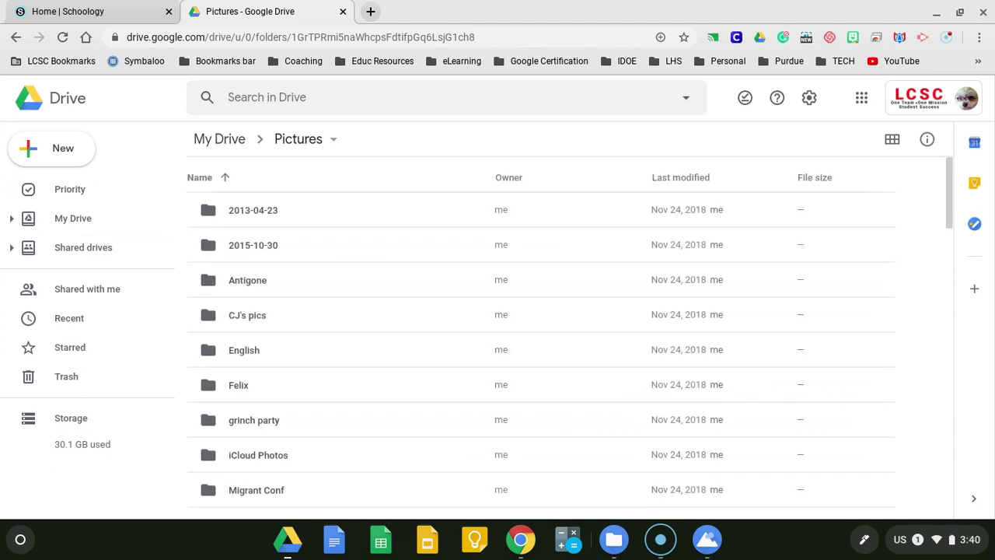
double_click(241, 317)
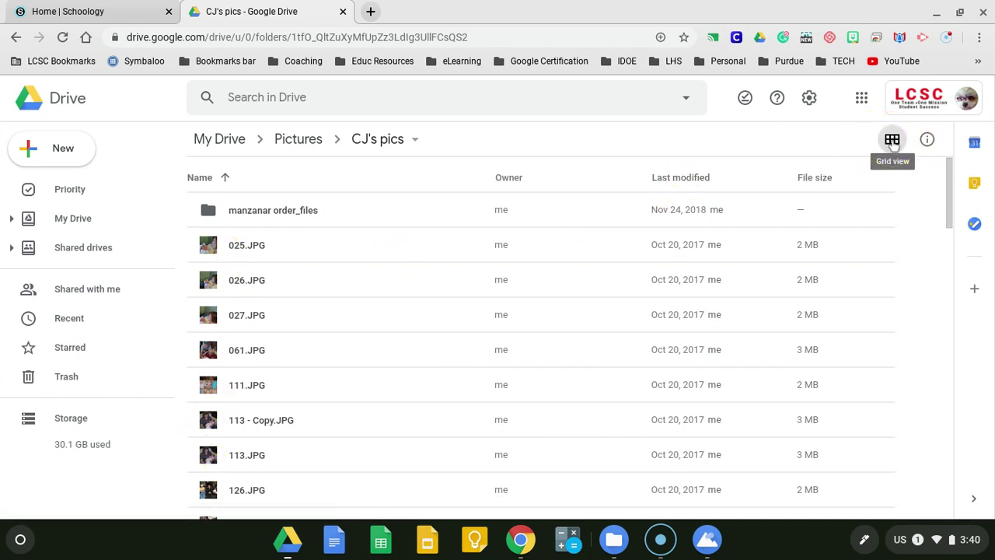
In grid view, find 169.JPG among the CJ's pics photos and download it.
click(892, 140)
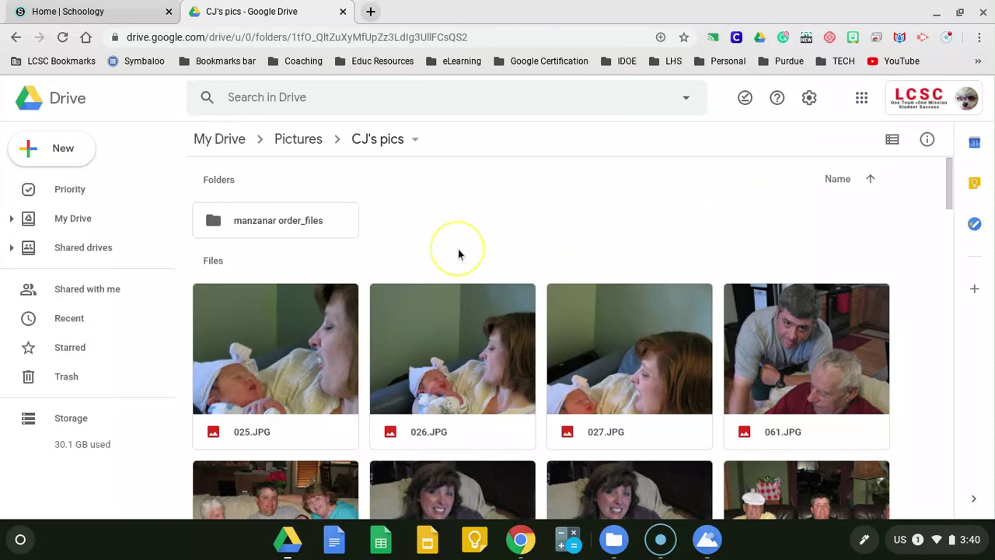
scroll(458, 251, down, 2)
scroll(458, 251, down, 2)
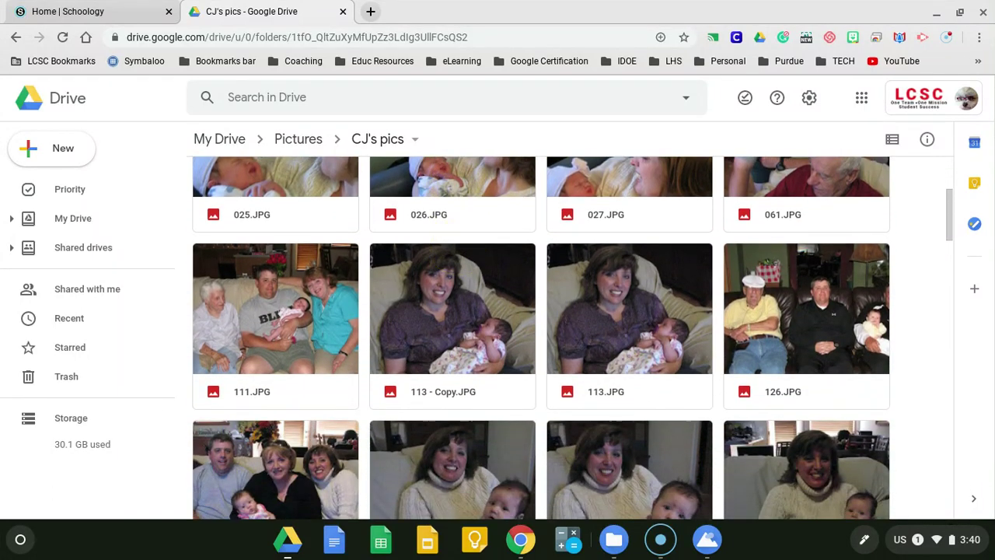
scroll(458, 252, down, 5)
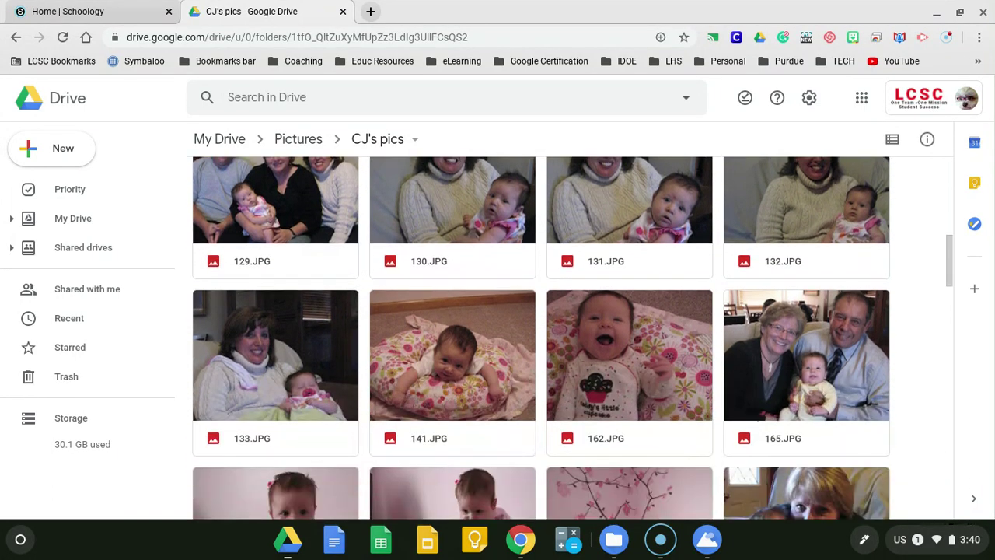
scroll(458, 252, down, 3)
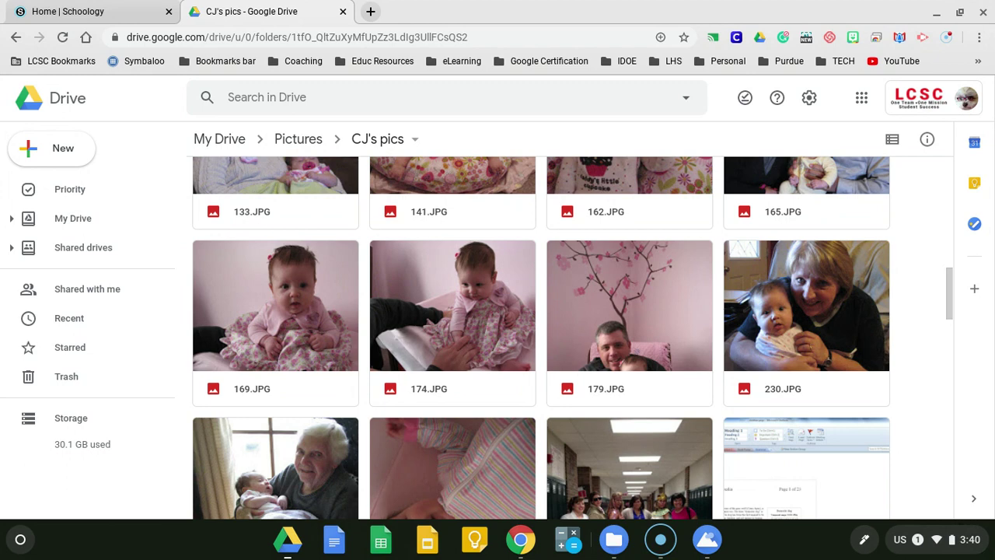
right_click(287, 319)
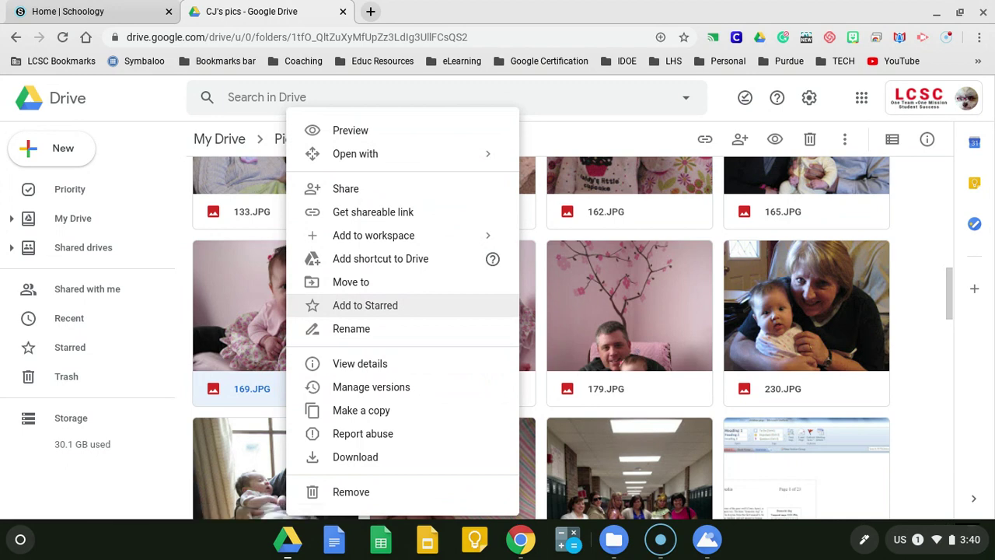
click(343, 463)
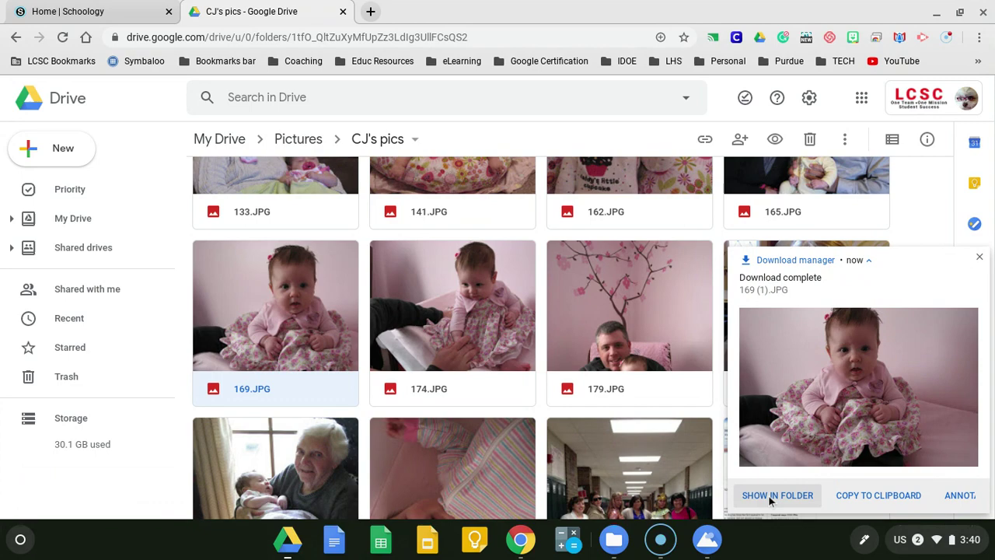
Locate 169 (1).JPG in Files, set it as the wallpaper, then minimize Files.
click(770, 498)
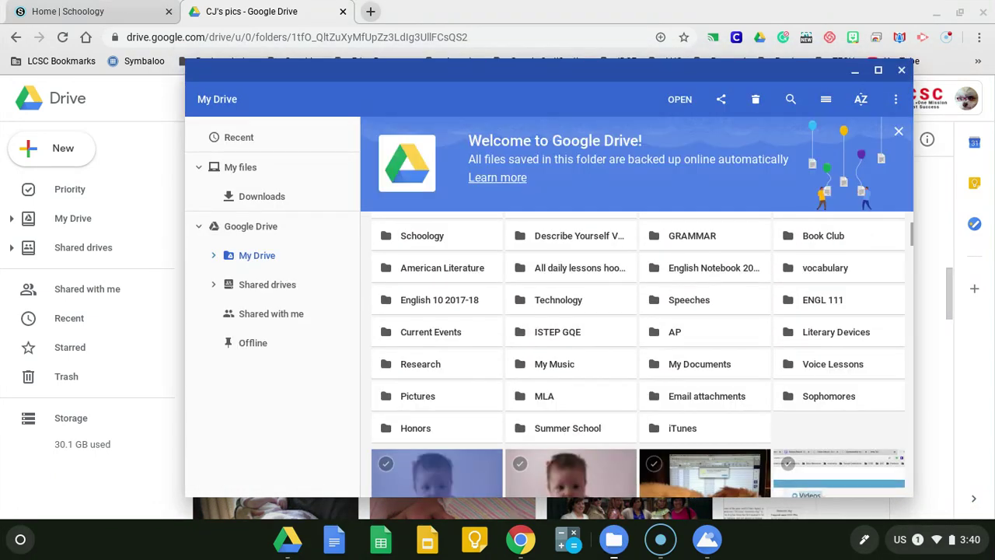
scroll(576, 352, down, 3)
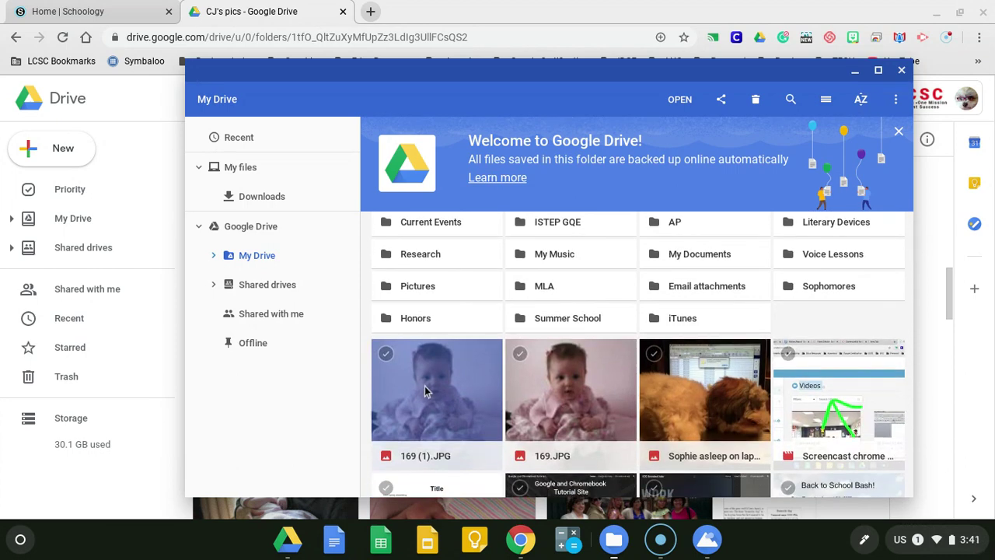
double_click(426, 391)
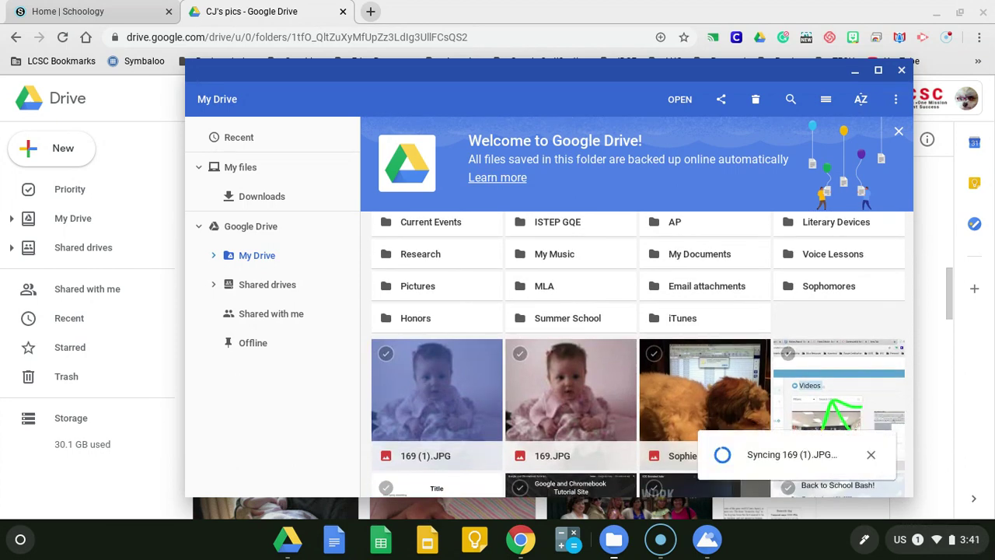
right_click(426, 391)
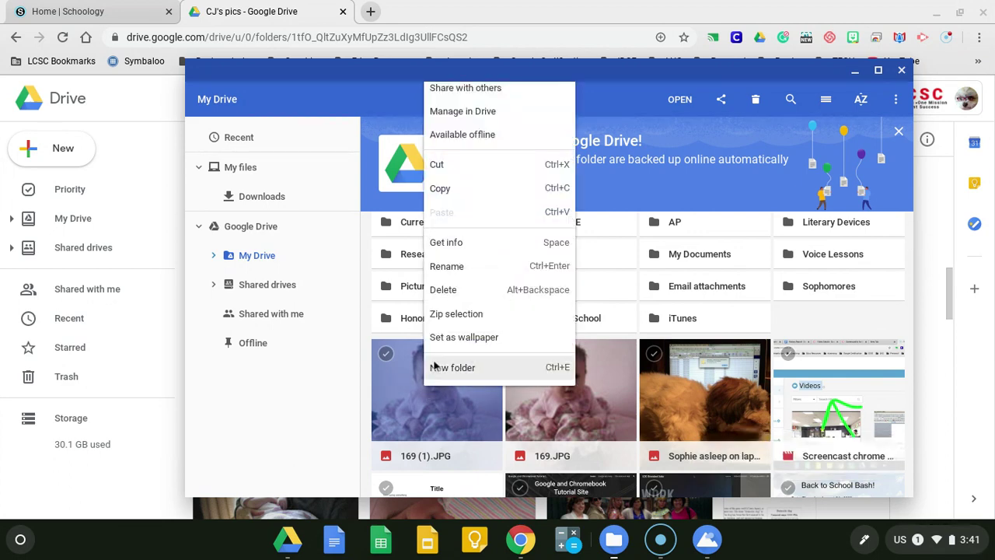
click(443, 338)
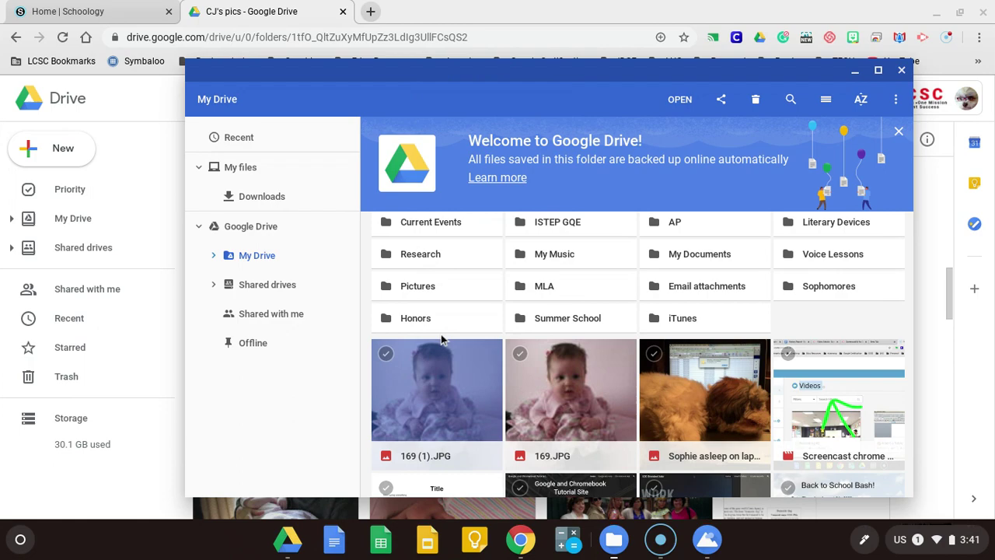
click(852, 68)
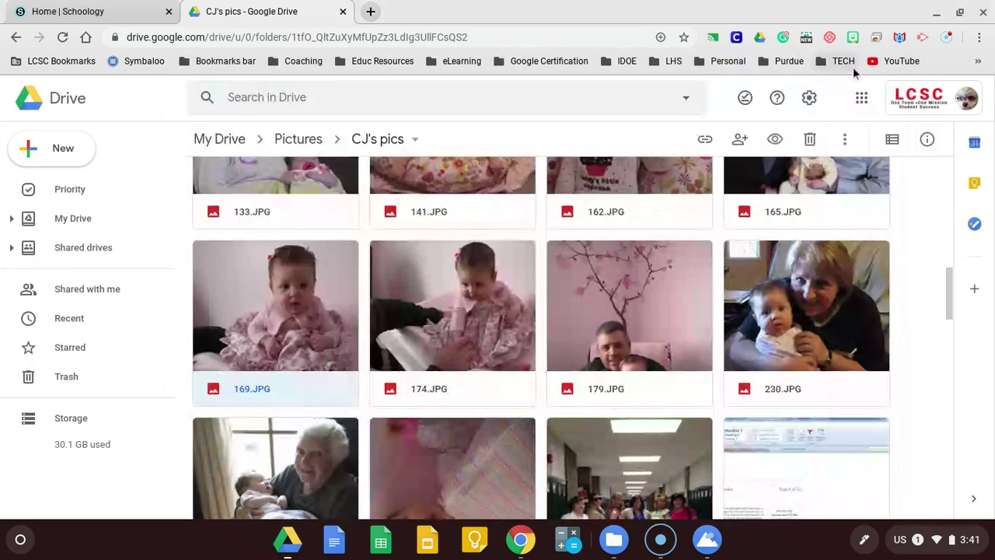
Minimize the Chrome window to reveal the baby-in-pink wallpaper.
click(939, 15)
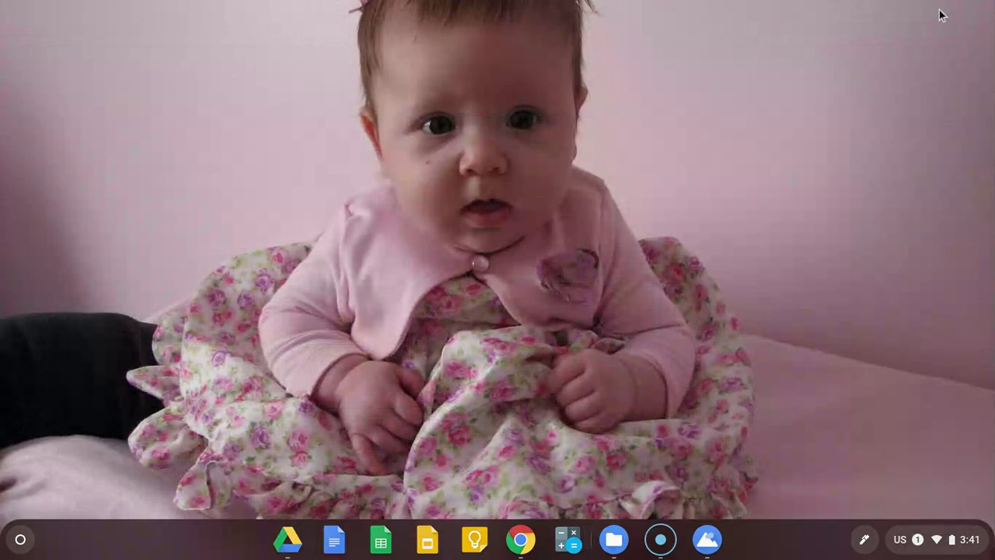